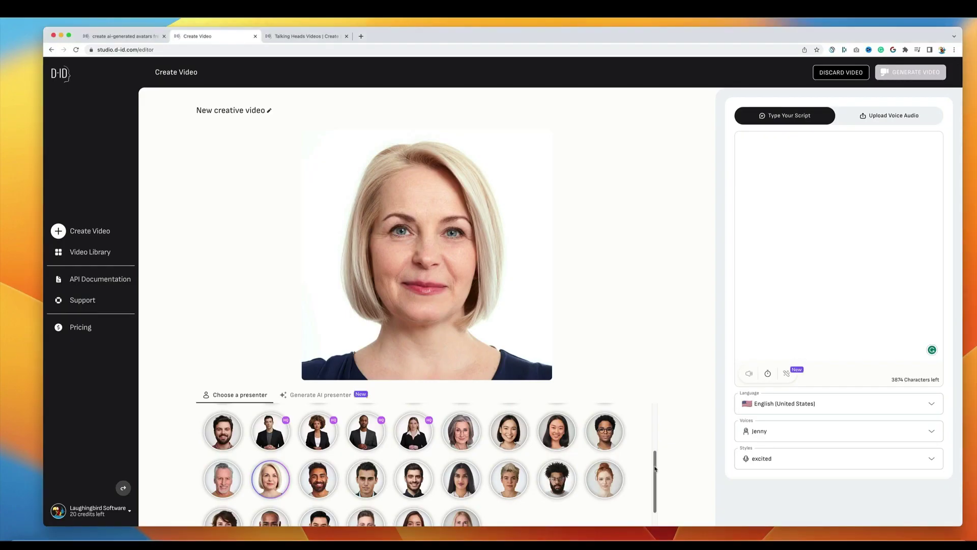
# - Preview the short-haired blond, dark-haired and bearded presenters, then pick the long-haired blonde woman
pyautogui.scroll(1, 656, 467)
pyautogui.scroll(-2, 656, 467)
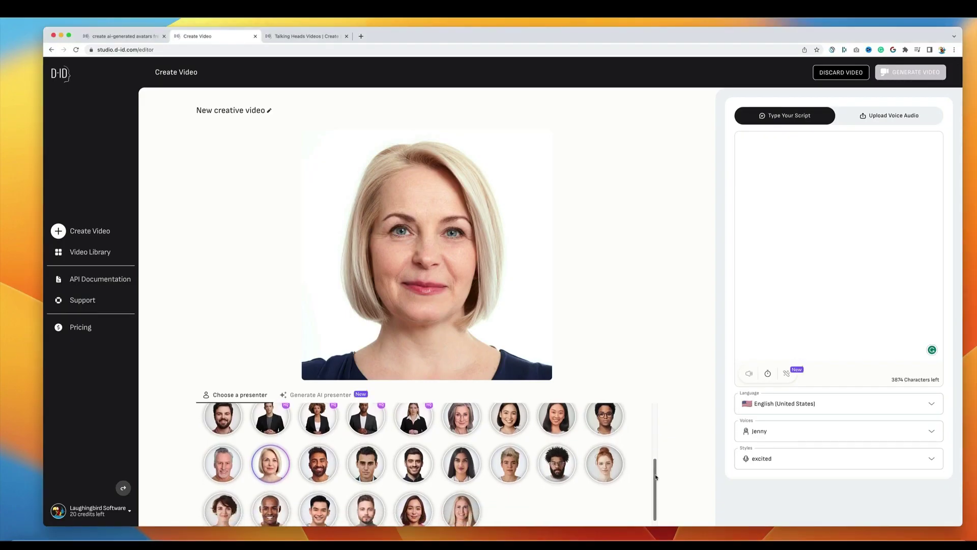
pyautogui.click(516, 471)
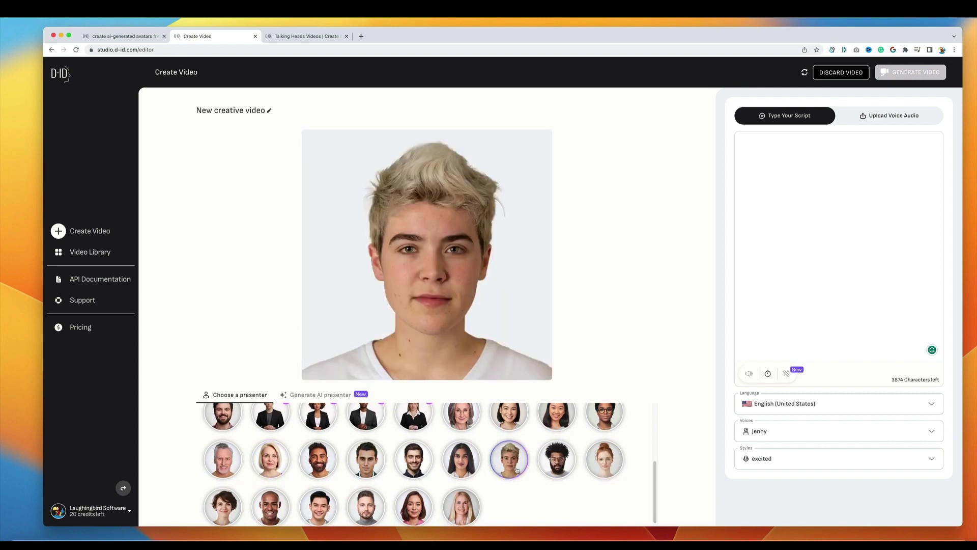
pyautogui.click(359, 471)
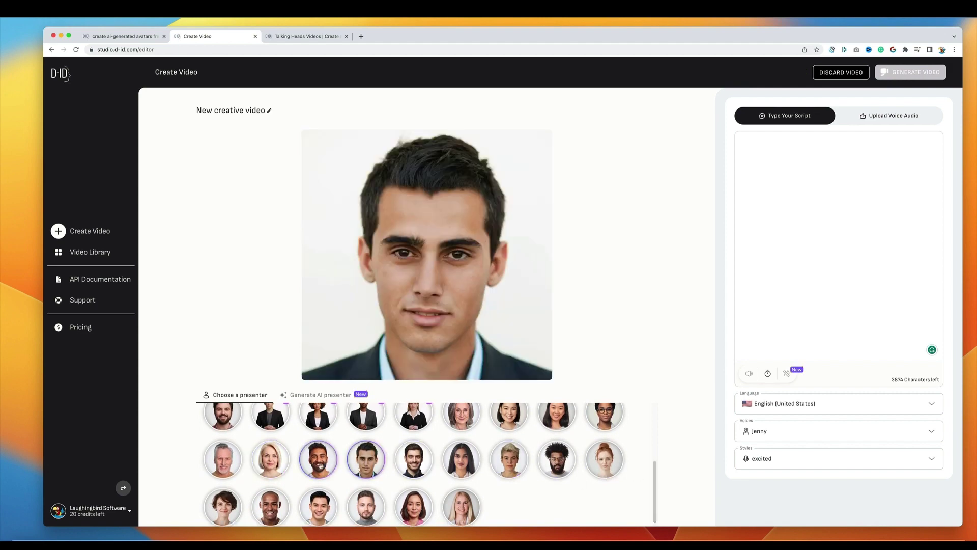
pyautogui.click(320, 466)
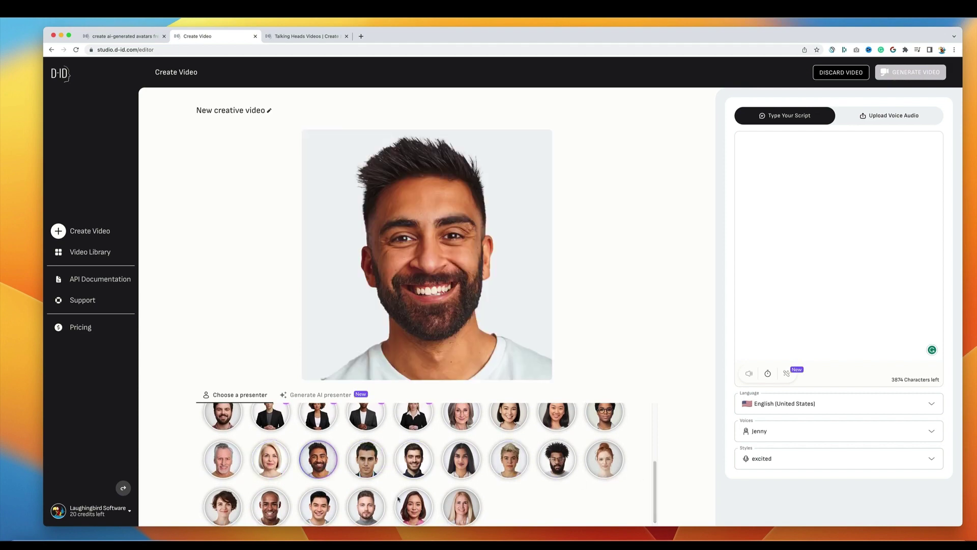
pyautogui.click(459, 516)
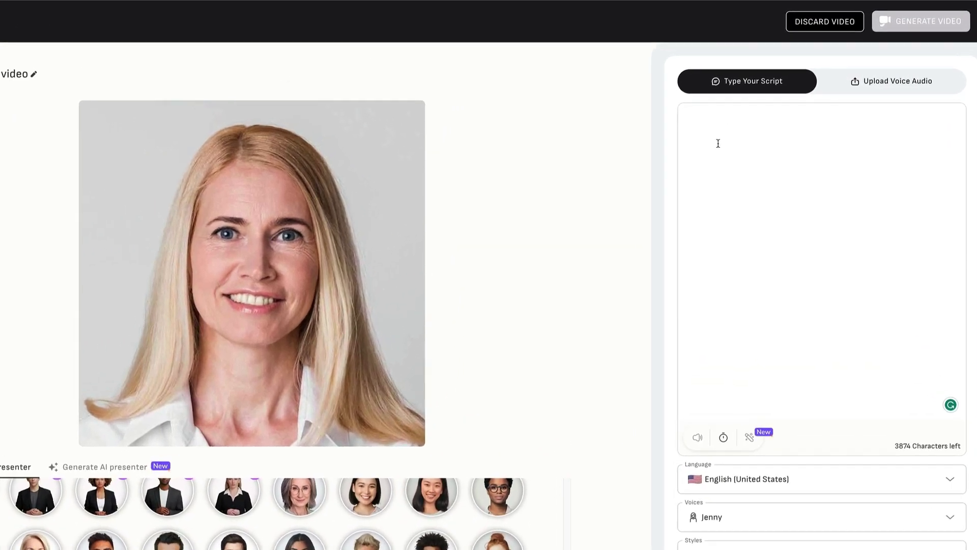
# - Type the three-line script: 'Hi I'm Kora!', the robots-favorite-music line, and '... heavy Metal!'
pyautogui.write("Hi I'm Kora!")
pyautogui.press('Return')
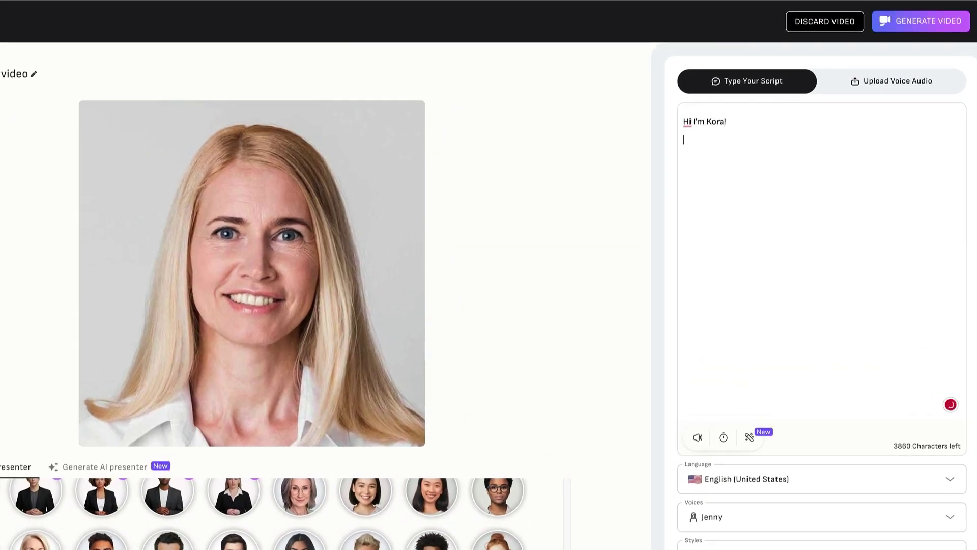
pyautogui.write('Robots fascinate me! I bet a robots favorite music is')
pyautogui.press('Return')
pyautogui.write('... heavy Metal!')
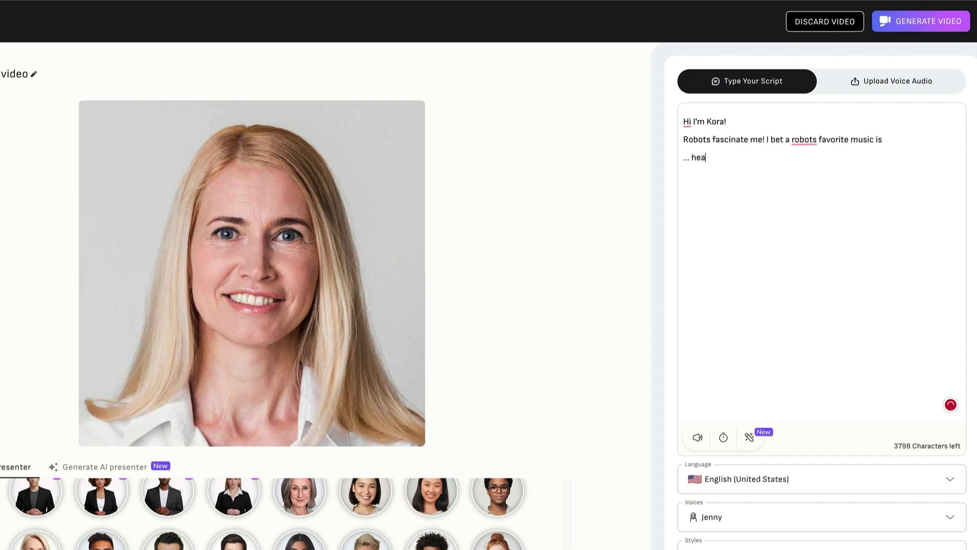
# - Pick Michelle as the speaking voice and listen to the script read aloud
pyautogui.click(749, 518)
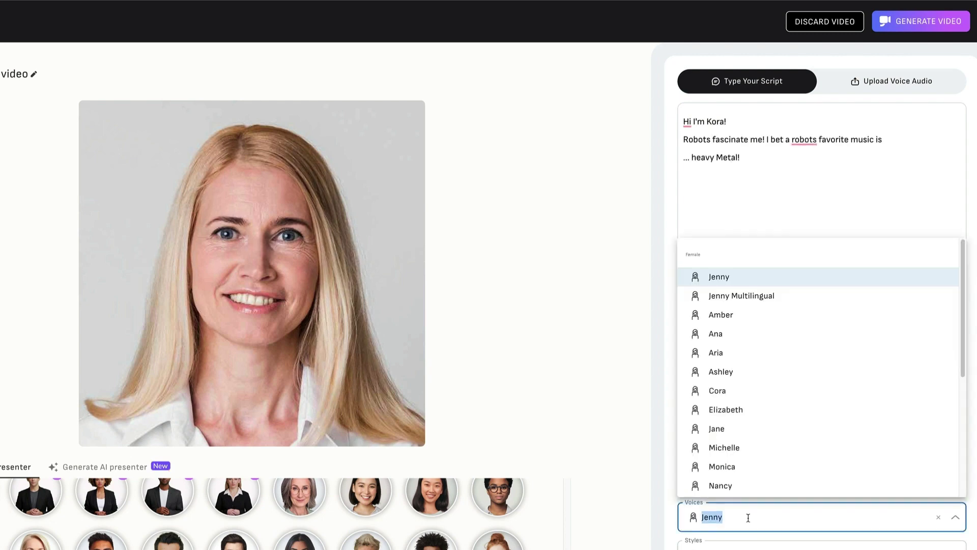
pyautogui.click(736, 448)
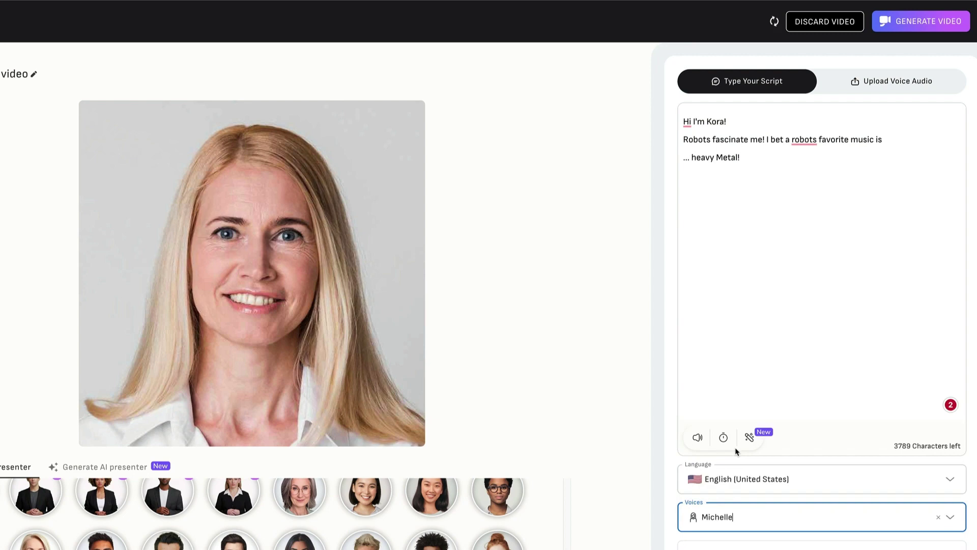
pyautogui.click(700, 439)
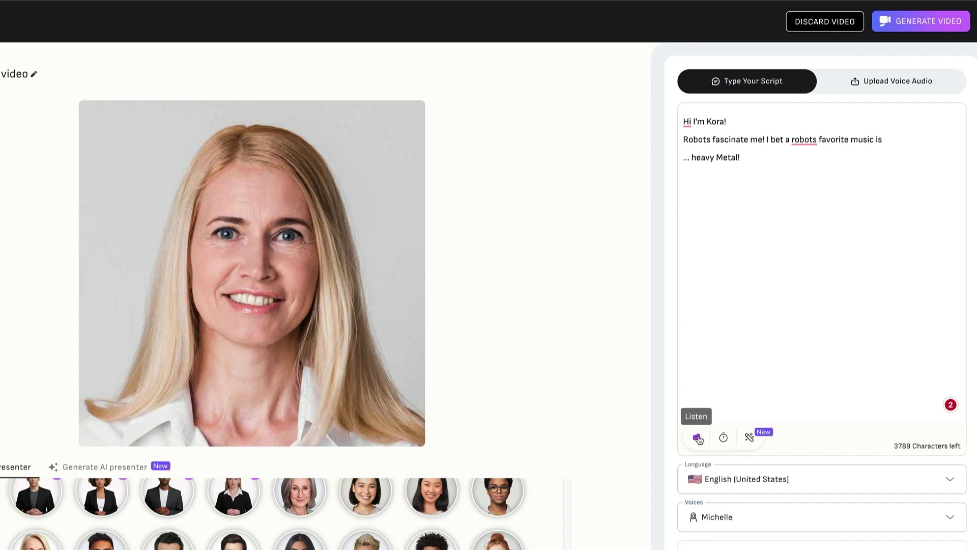
pyautogui.click(698, 439)
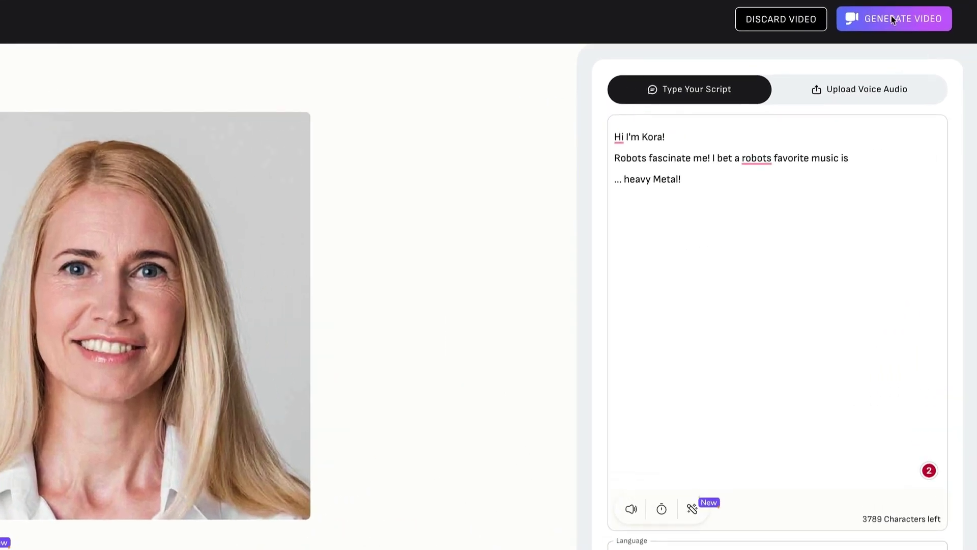
# - Generate the blonde presenter's robot-music video, confirming the one-credit cost
pyautogui.click(884, 20)
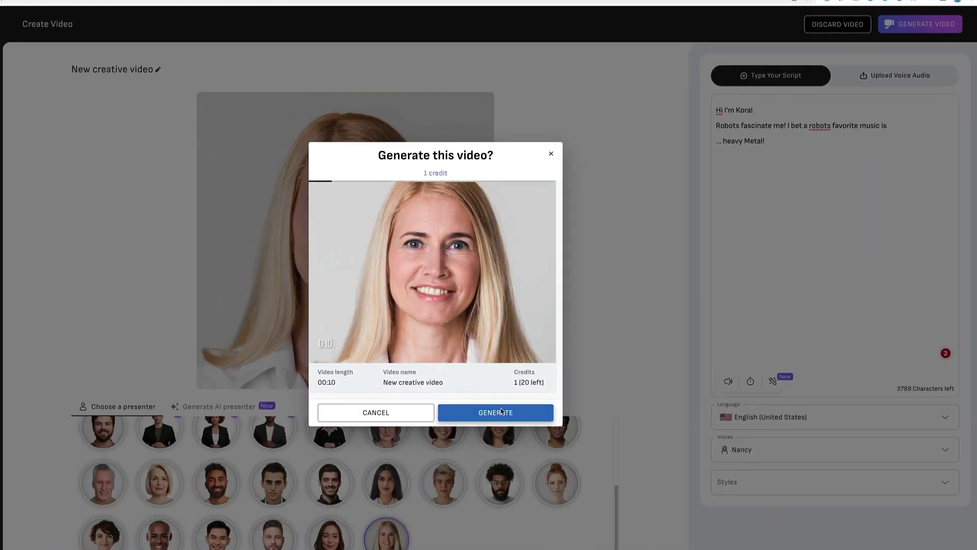
pyautogui.click(501, 411)
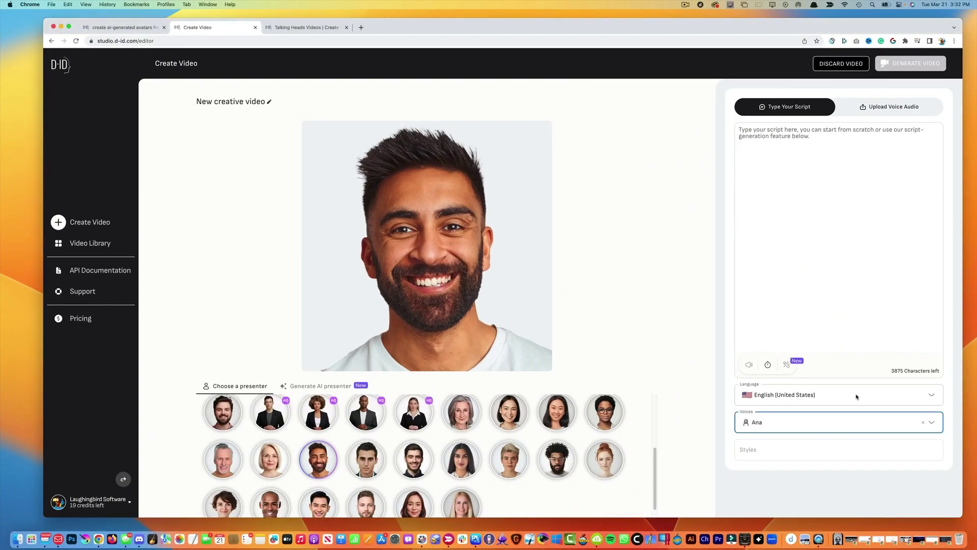
# - Set the voice to Guy, replacing Brandon, with the hopeful speaking style, and preview it
pyautogui.click(773, 429)
pyautogui.scroll(-1, 779, 372)
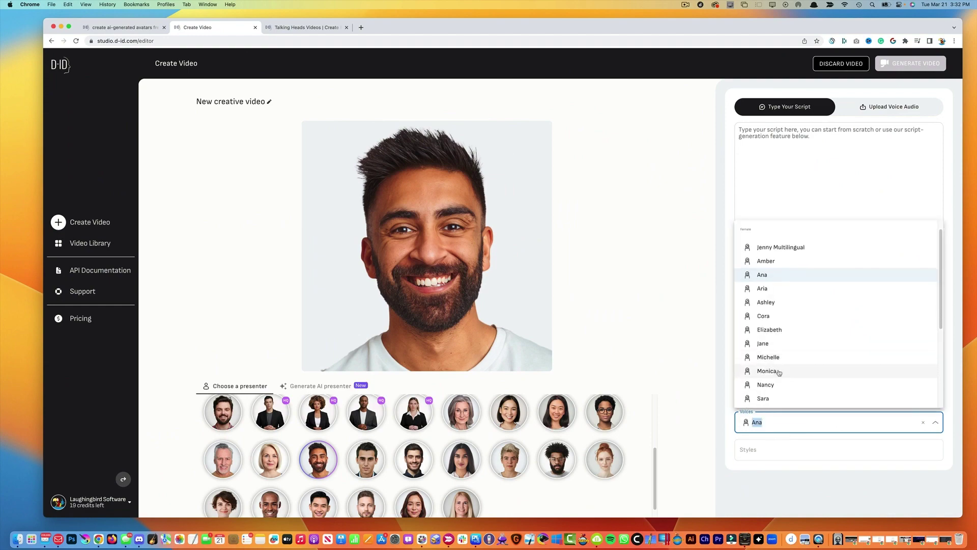
pyautogui.scroll(-3, 682, 329)
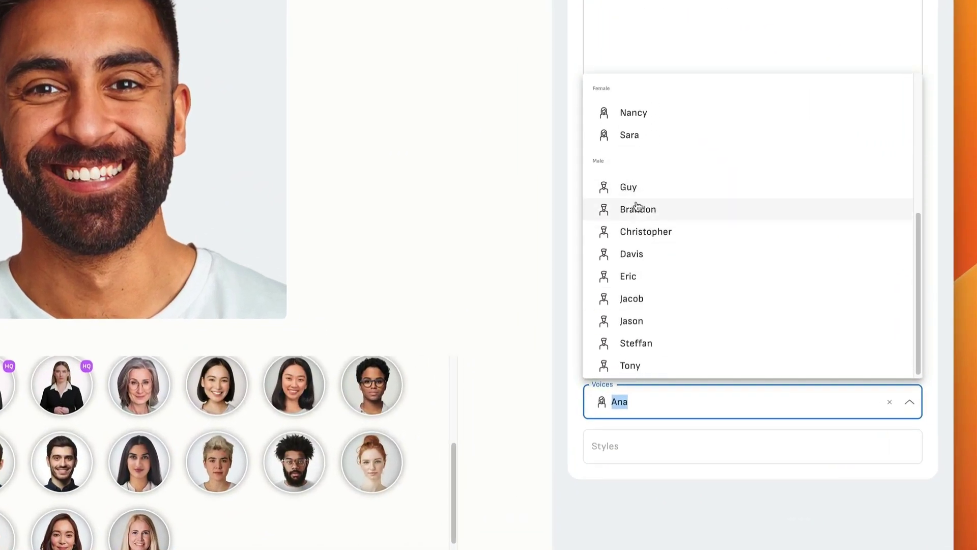
pyautogui.click(638, 209)
pyautogui.click(658, 391)
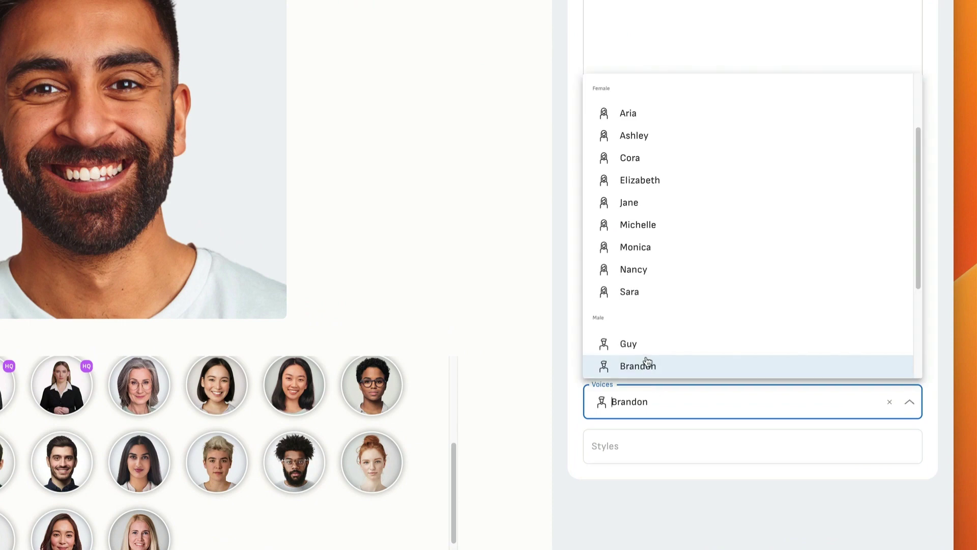
pyautogui.click(629, 347)
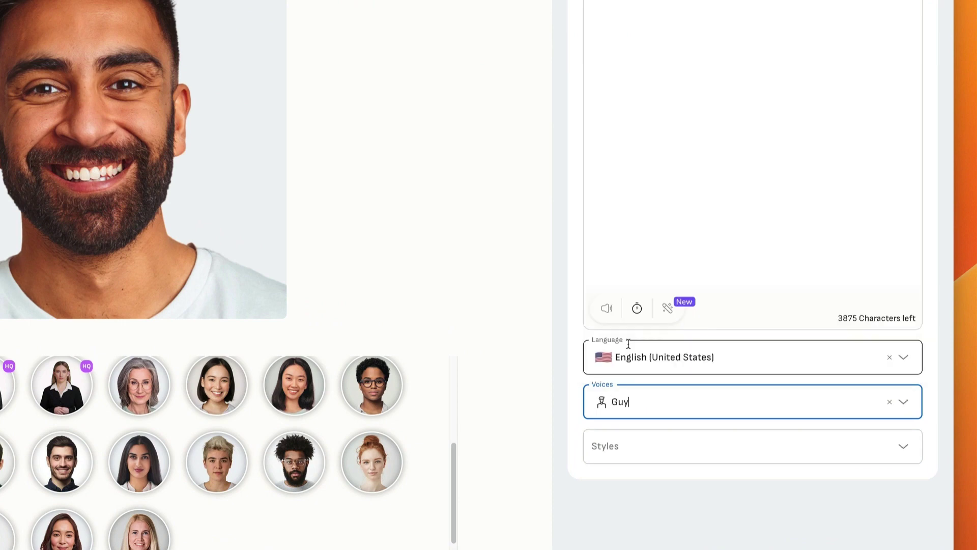
pyautogui.click(637, 444)
pyautogui.click(636, 406)
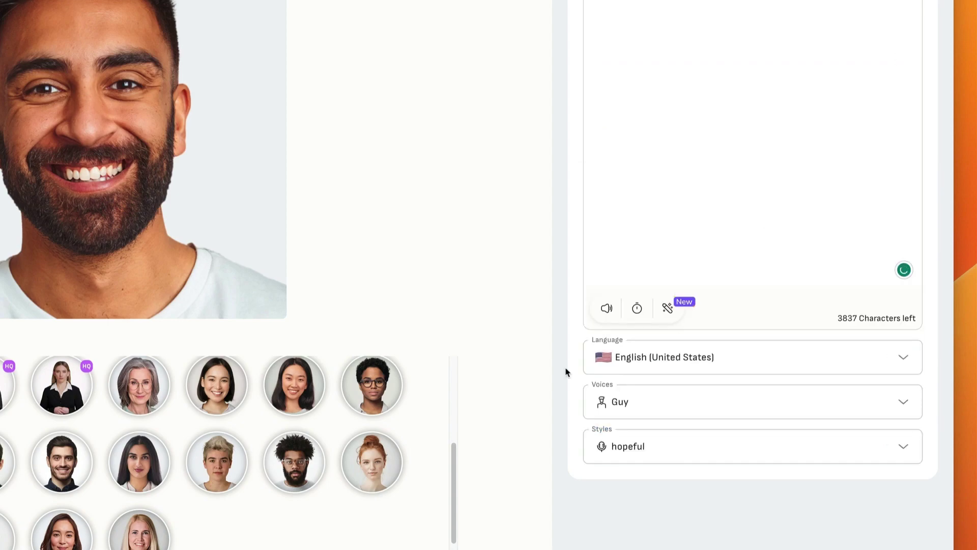
pyautogui.click(608, 311)
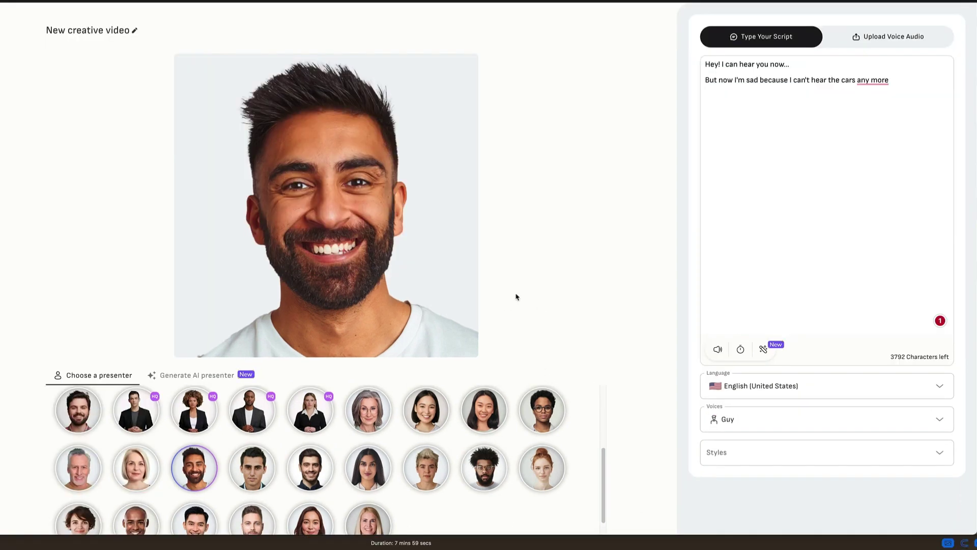
# - Switch the script language to English (India) with the Prabhat voice and listen to the preview
pyautogui.click(747, 391)
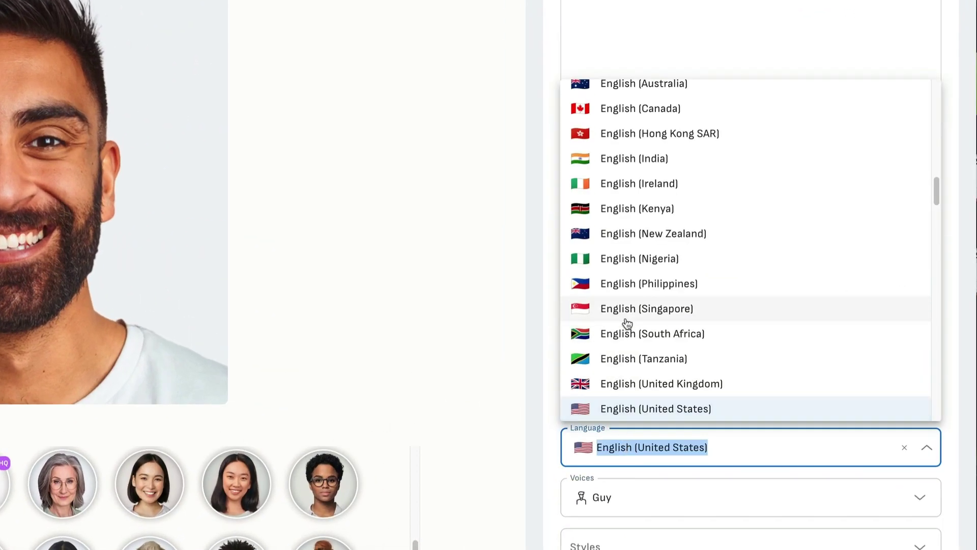
pyautogui.scroll(5, 628, 323)
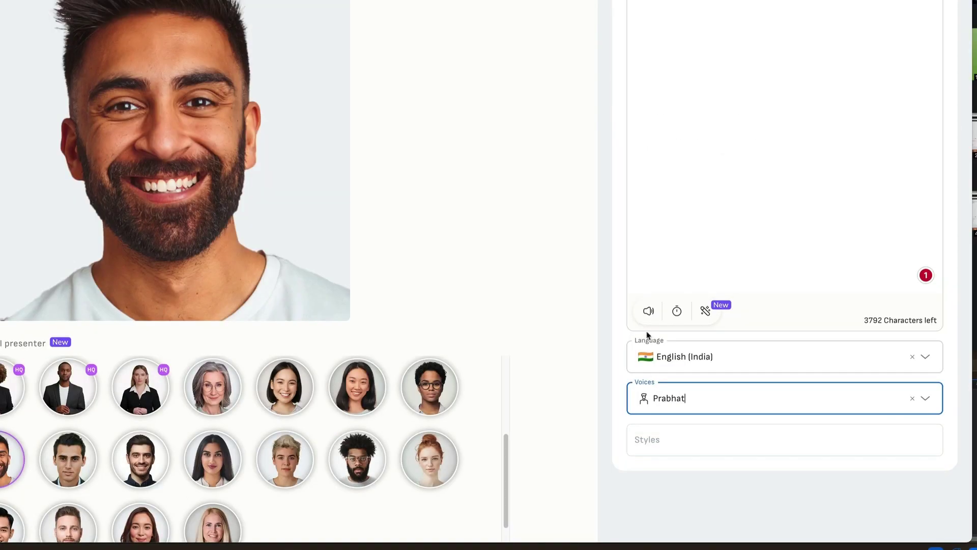
pyautogui.click(648, 312)
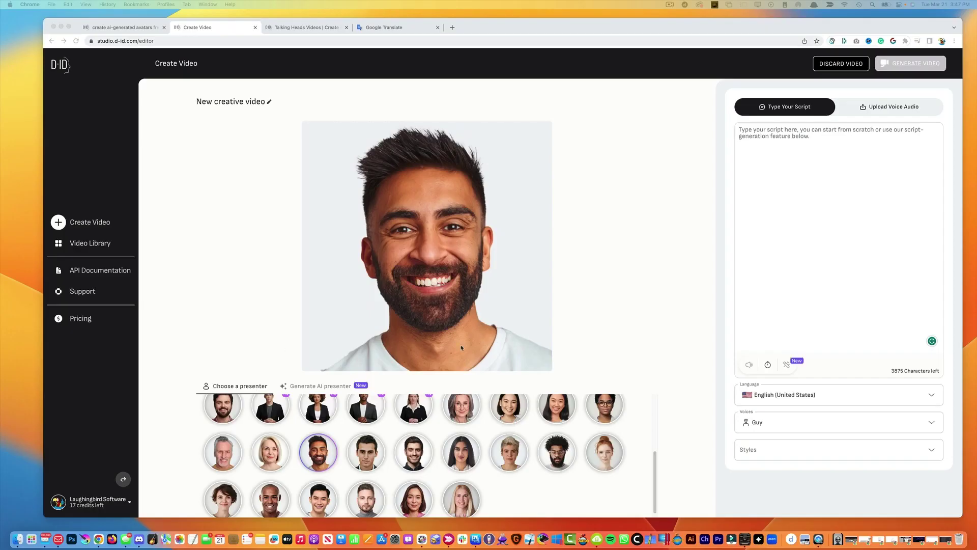
# - Paste the two robot paragraphs, set the language to Spanish (United States), and select the script text
pyautogui.click(767, 162)
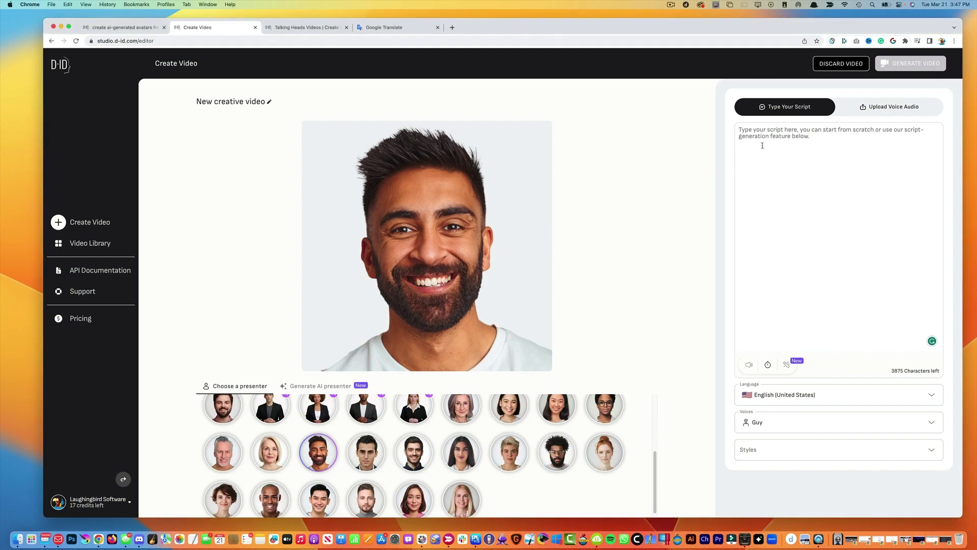
pyautogui.write('A robot is a type of automated machine that can execute specific tasks with little or no human intervention and with speed and precision.  The field of robotics, which deals with robot design, engineering and operation, has advanced remarkably in the last 50 years.')
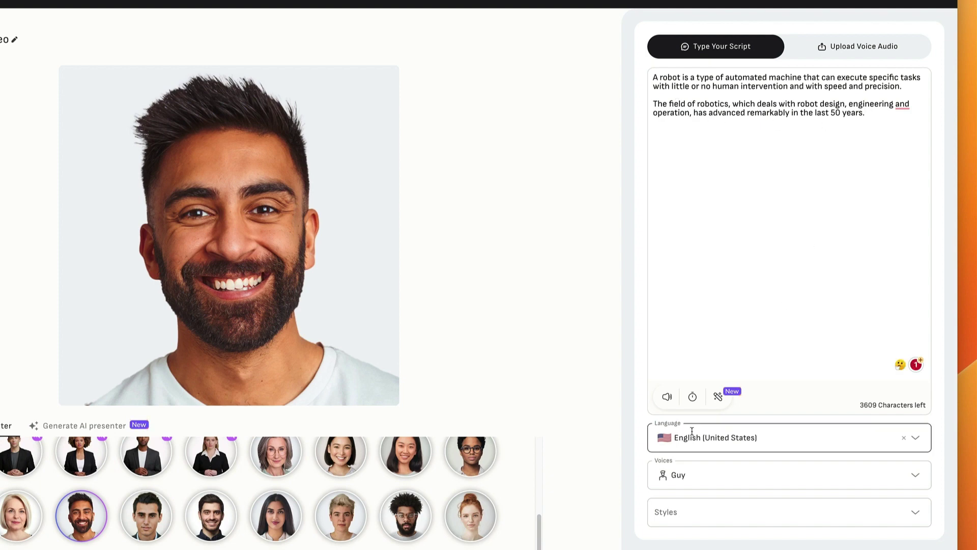
pyautogui.click(710, 438)
pyautogui.scroll(-5, 717, 392)
pyautogui.scroll(-15, 725, 376)
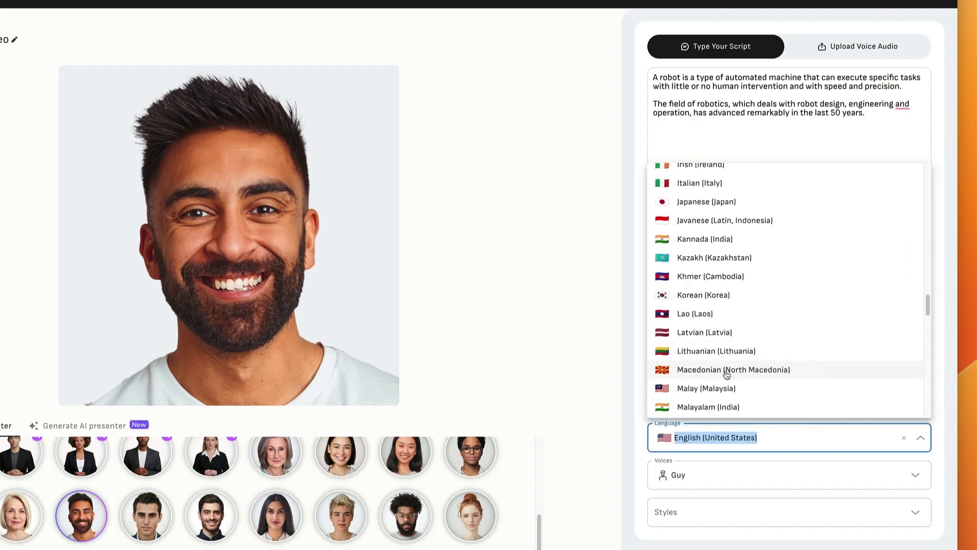
pyautogui.scroll(-10, 727, 374)
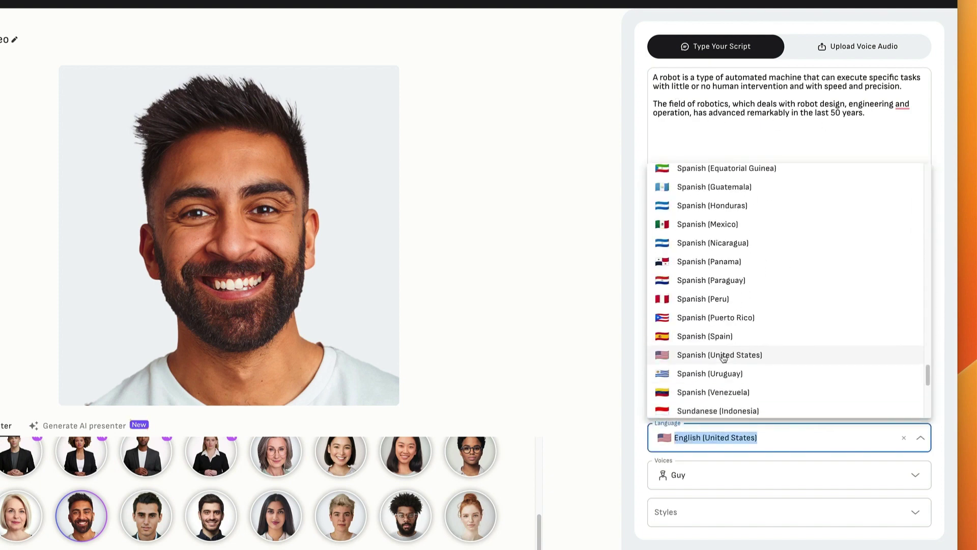
pyautogui.click(723, 356)
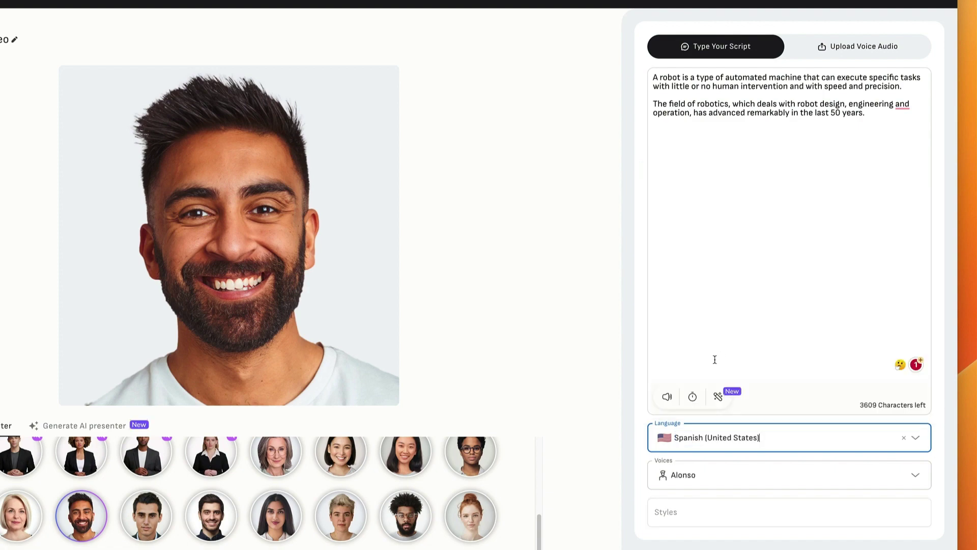
pyautogui.moveTo(915, 118); pyautogui.dragTo(653, 77)
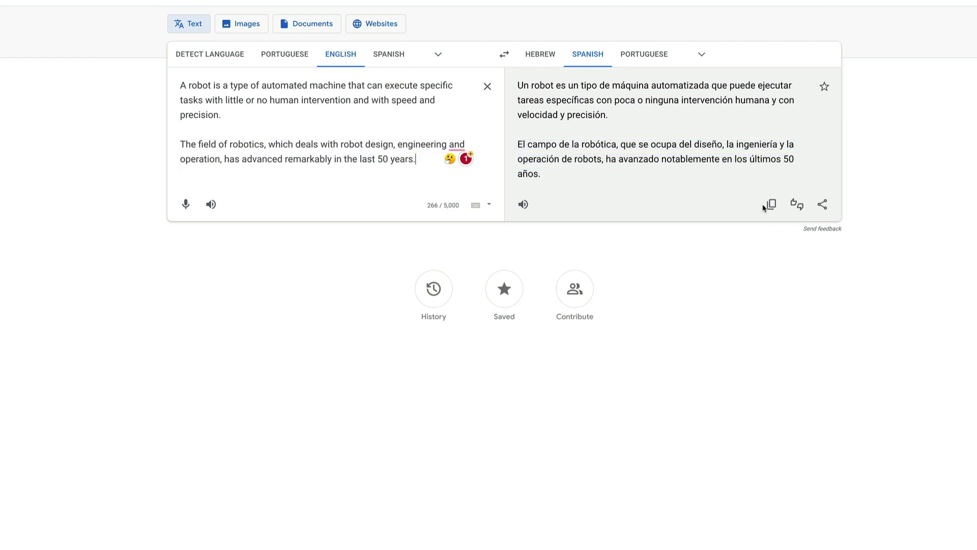
# - Copy Google Translate's Spanish output of the two robotics paragraphs
pyautogui.click(772, 205)
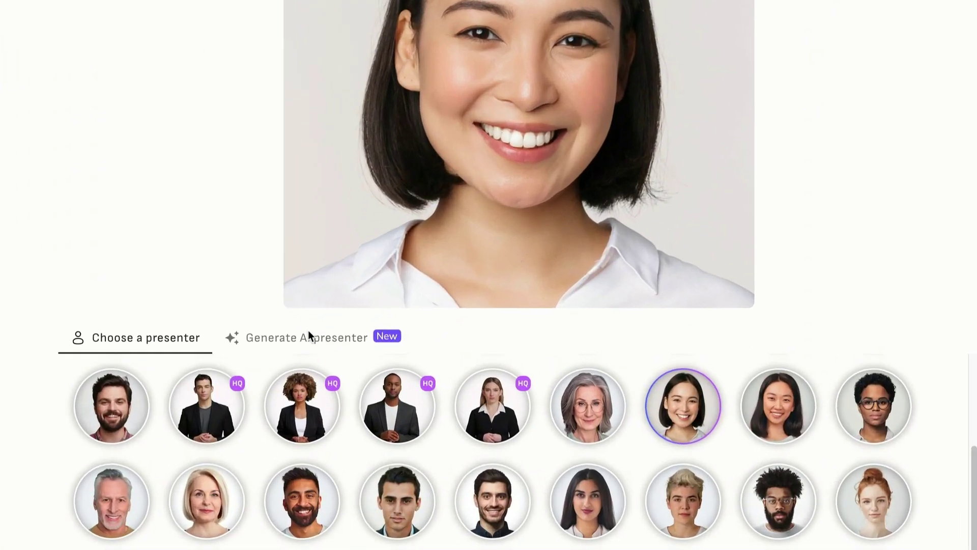
# - Generate AI presenter images from the recommended robot portrait prompt and choose the robot avatar
pyautogui.click(310, 340)
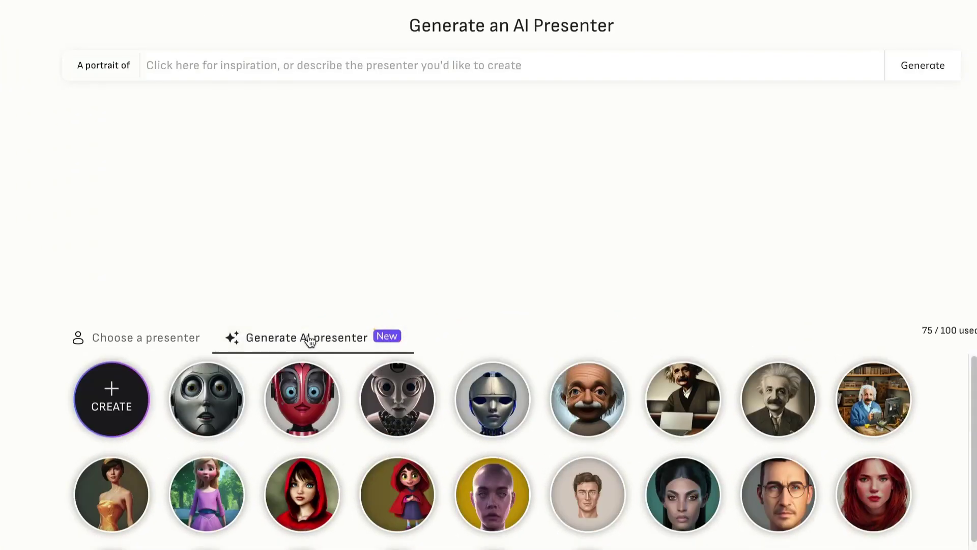
pyautogui.click(208, 65)
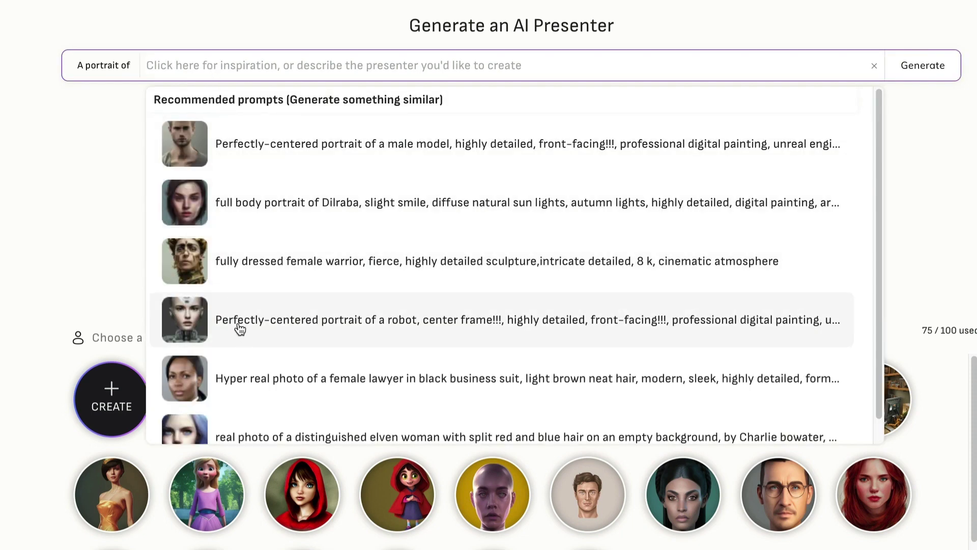
pyautogui.click(239, 328)
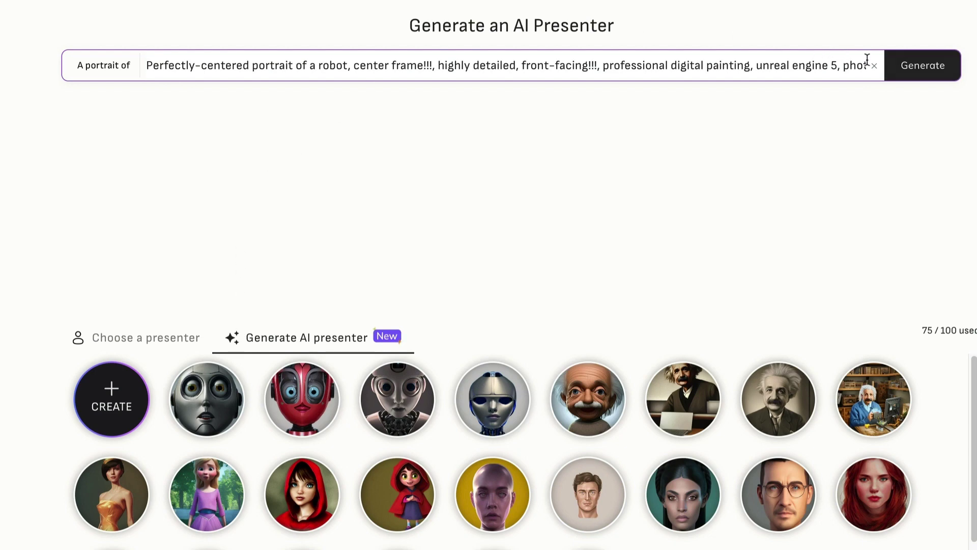
pyautogui.click(927, 72)
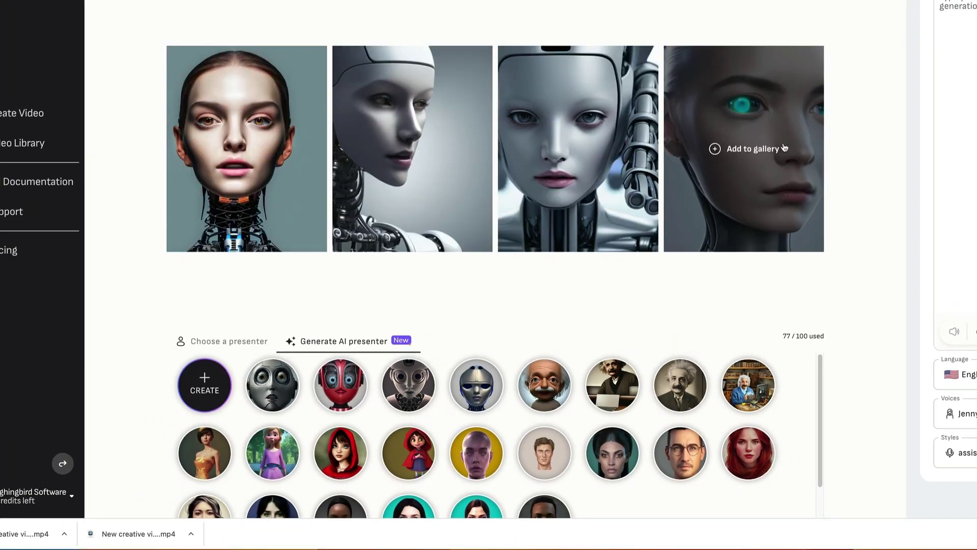
pyautogui.click(473, 389)
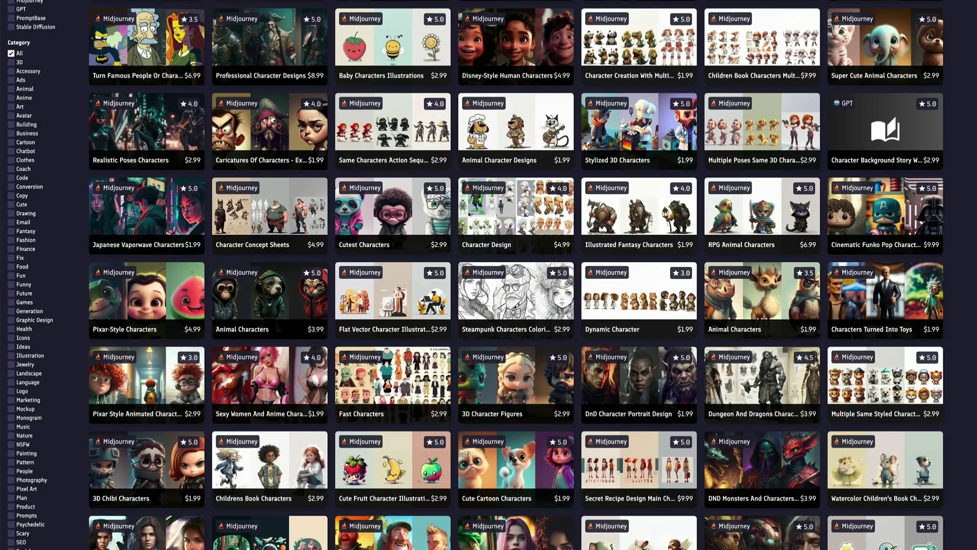
pyautogui.scroll(-5, 517, 275)
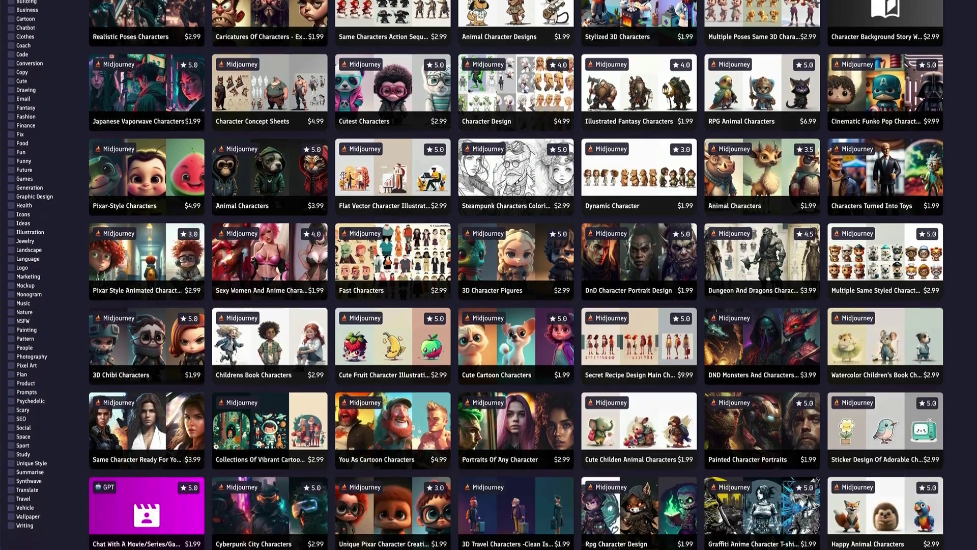
pyautogui.scroll(-10, 517, 275)
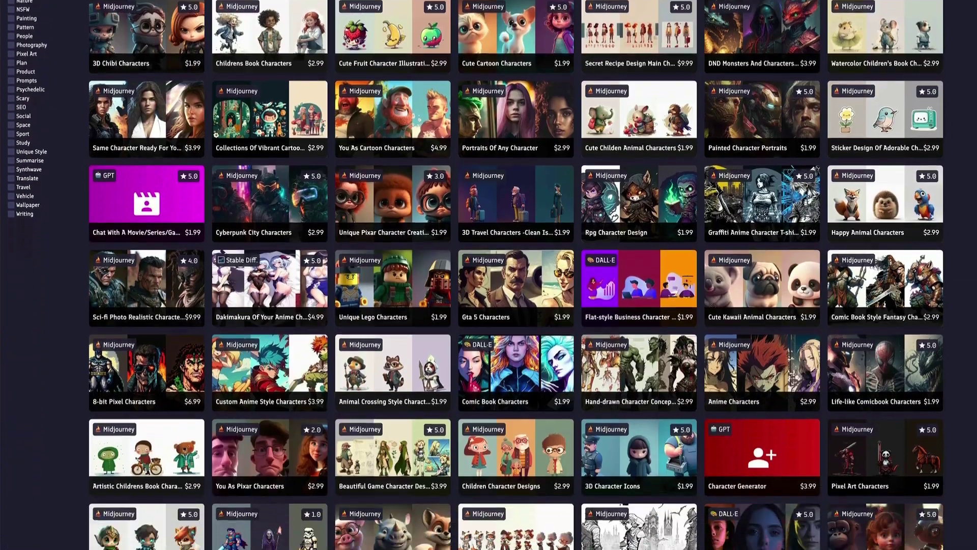
pyautogui.scroll(-2, 517, 275)
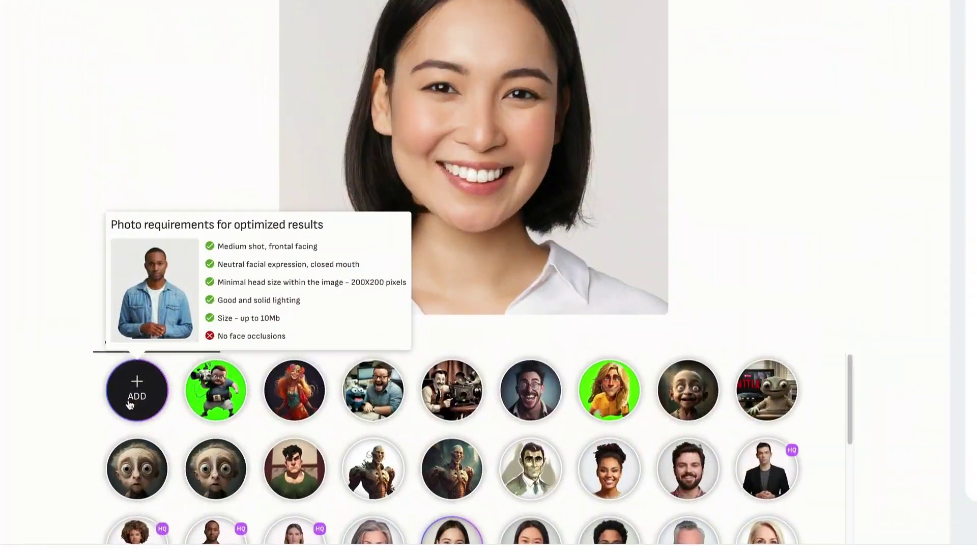
# - Add the white-haired character image from DALLE_IMAGES as a new presenter
pyautogui.click(133, 392)
pyautogui.click(755, 188)
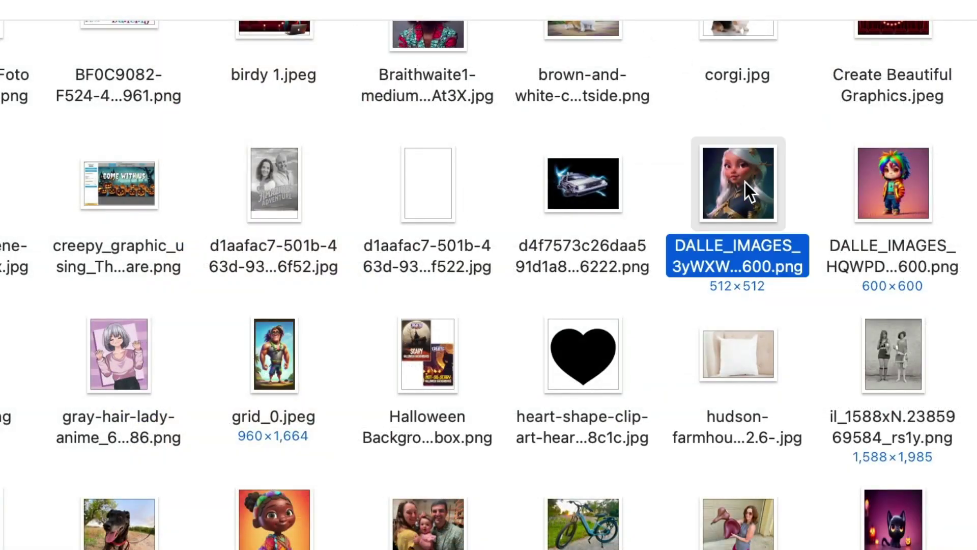
pyautogui.press('Return')
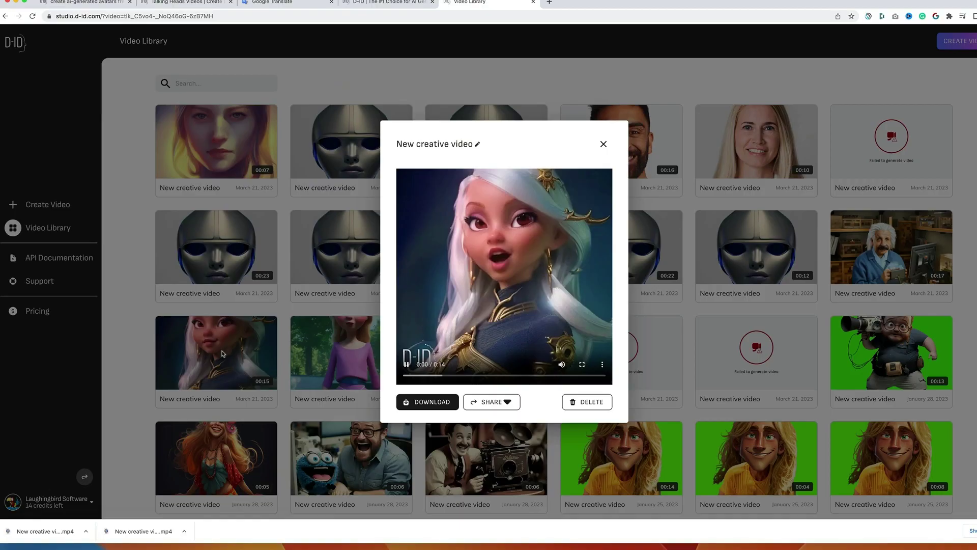